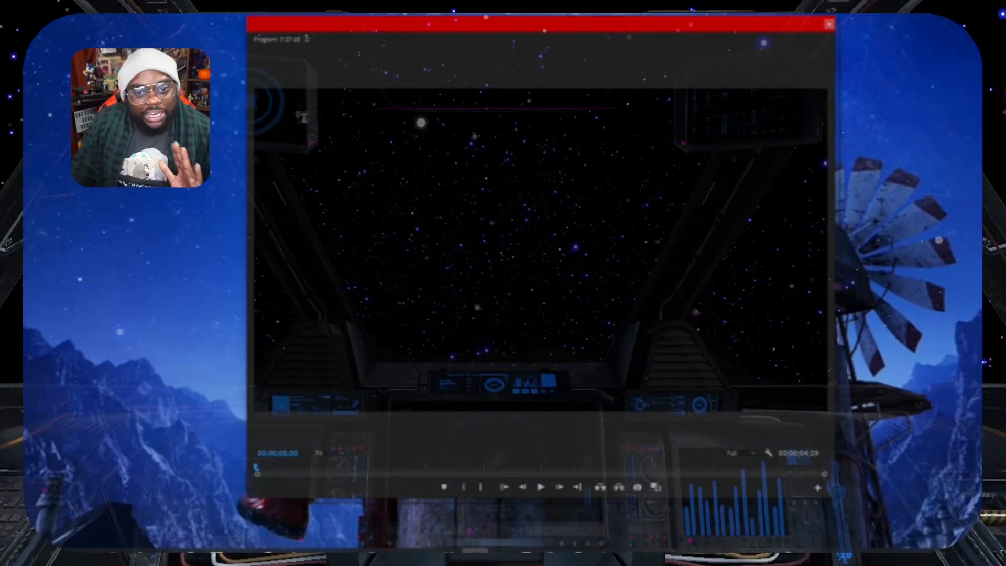
Create a text layer in the upper part of the frame and paste in the prepared credits text
click(359, 115)
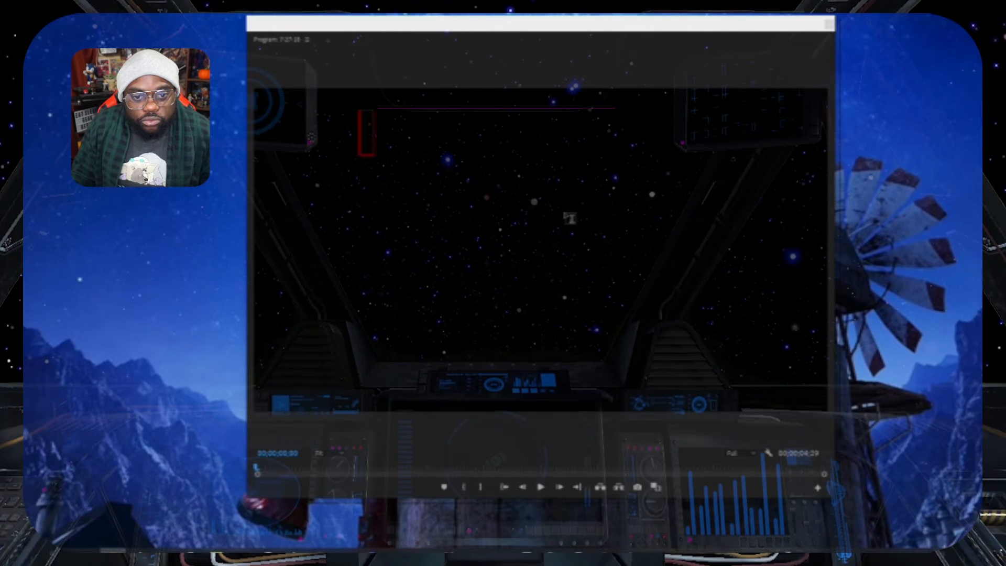
click(368, 126)
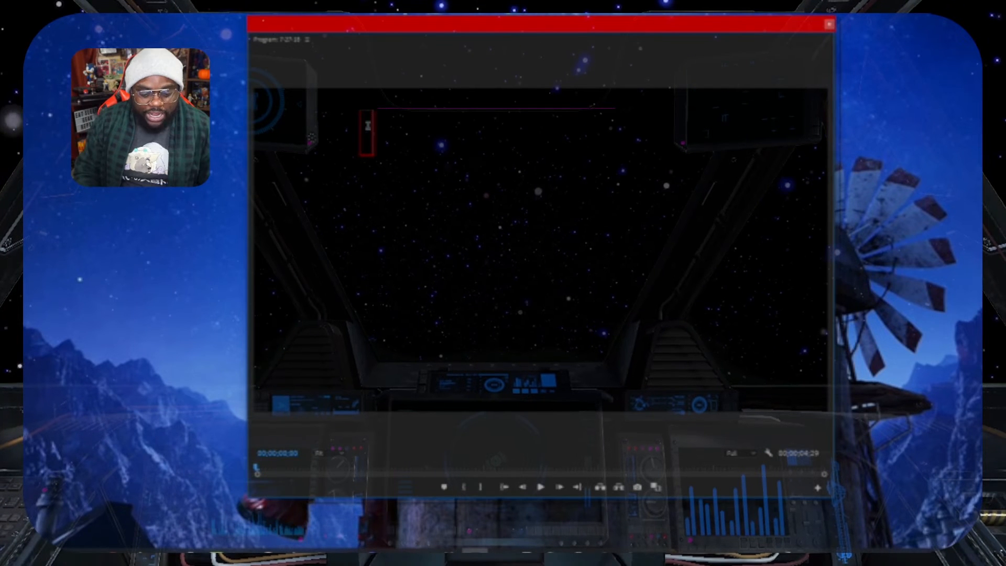
key(ctrl+v)
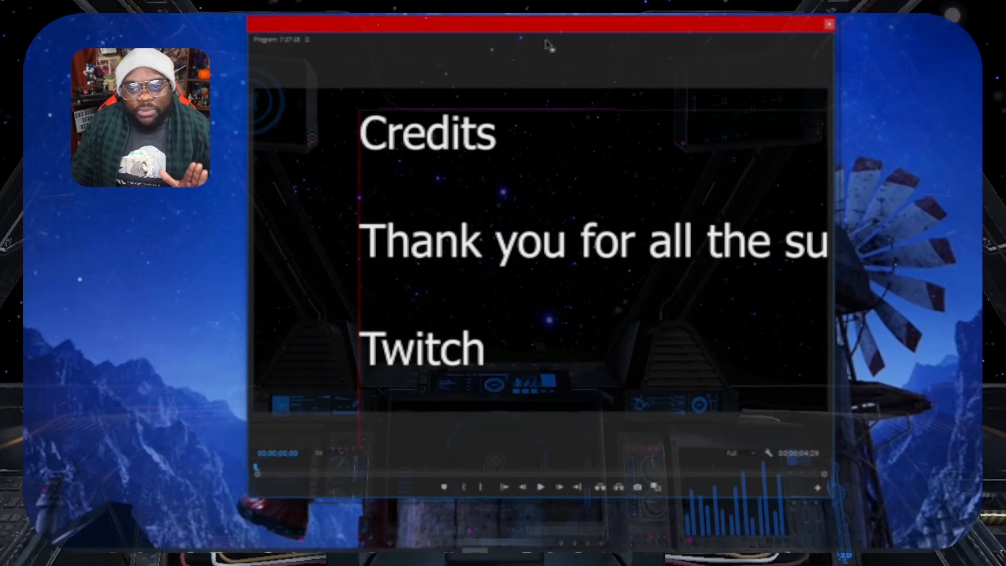
Arrange the Program monitor beside the Essential Graphics panel and deselect the credits text layer to show the clip-level options
drag(545, 23, 640, 25)
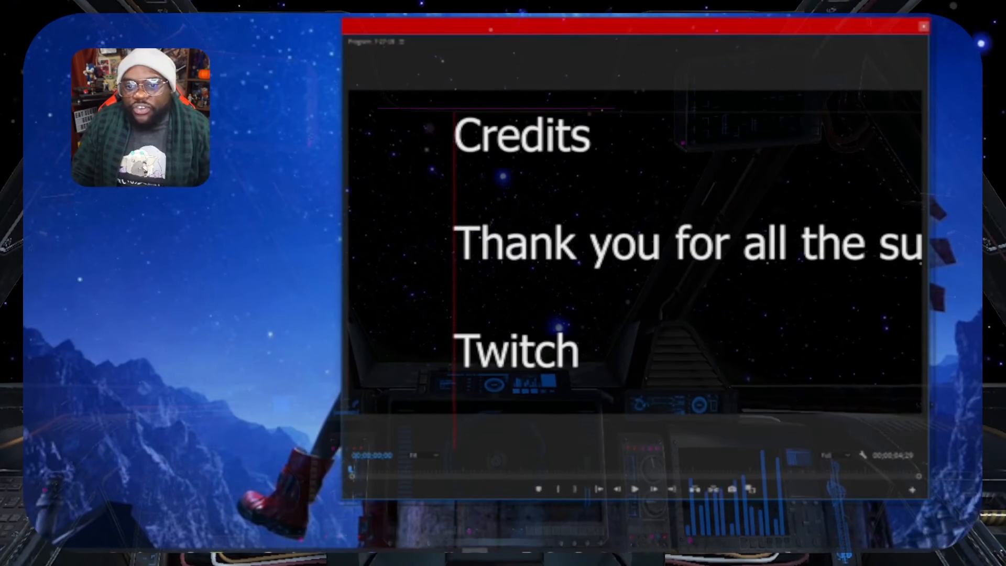
drag(979, 99, 202, 80)
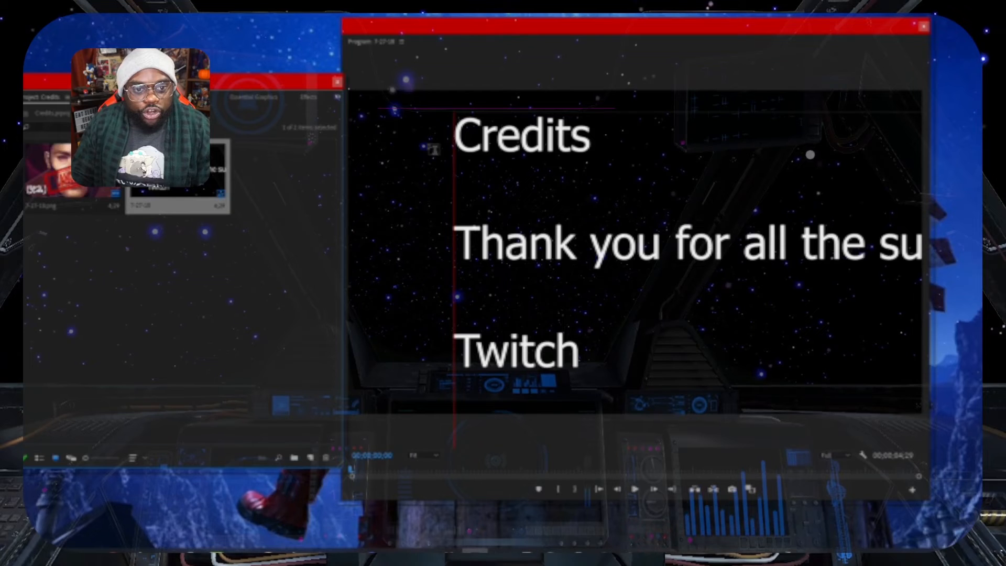
click(236, 97)
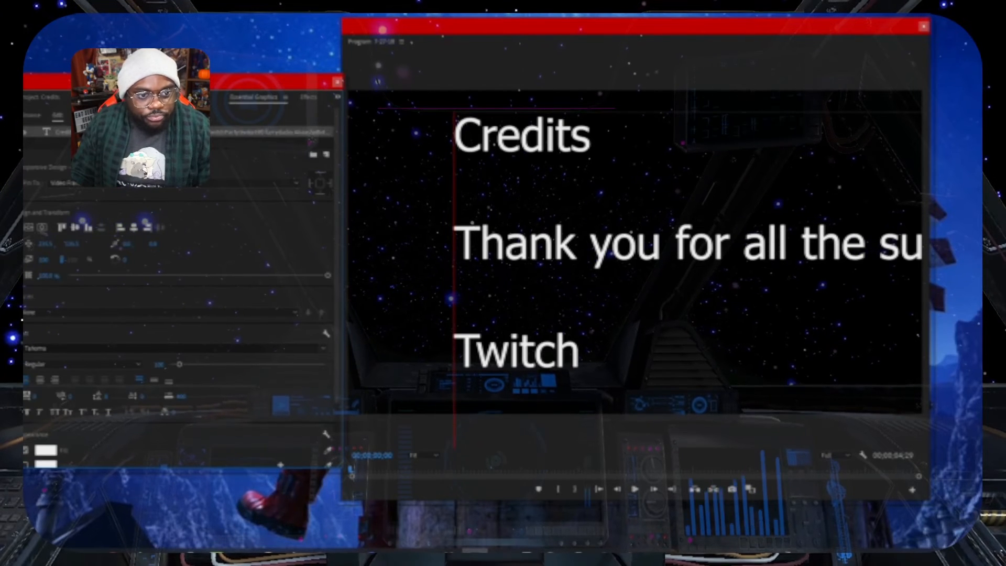
click(154, 152)
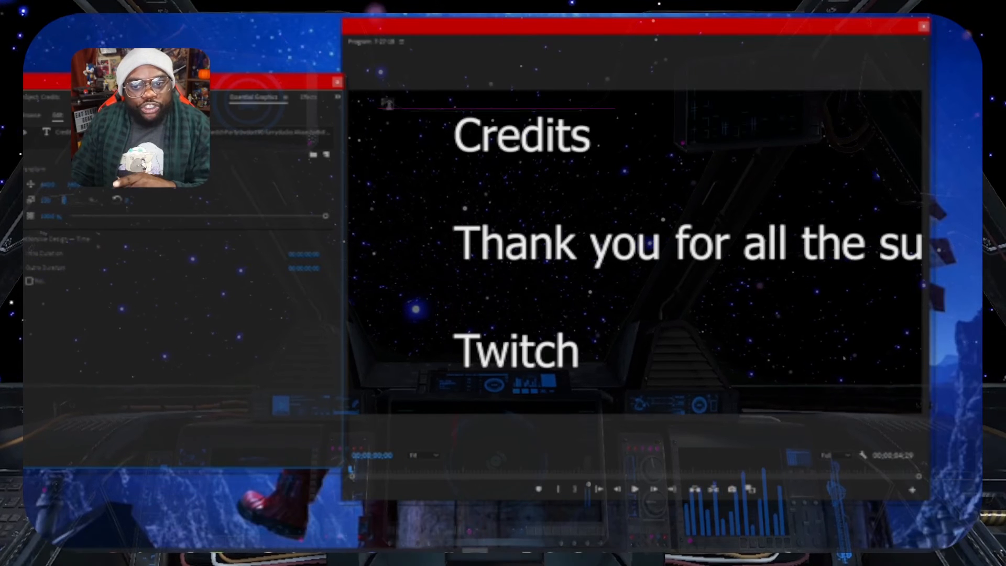
Select all of the pasted credits text and center-align its lines
click(519, 135)
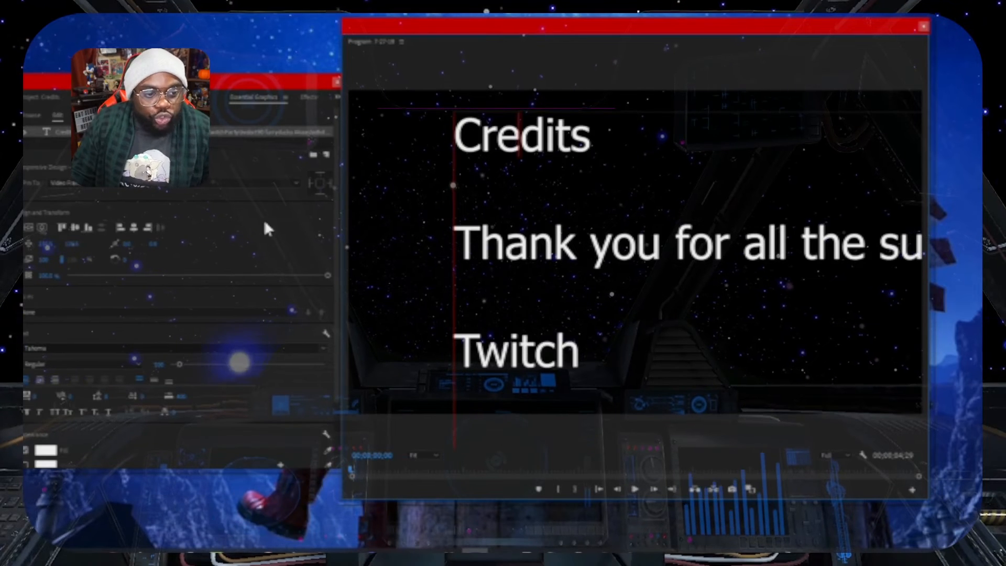
scroll(195, 246, down, 2)
scroll(193, 248, down, 1)
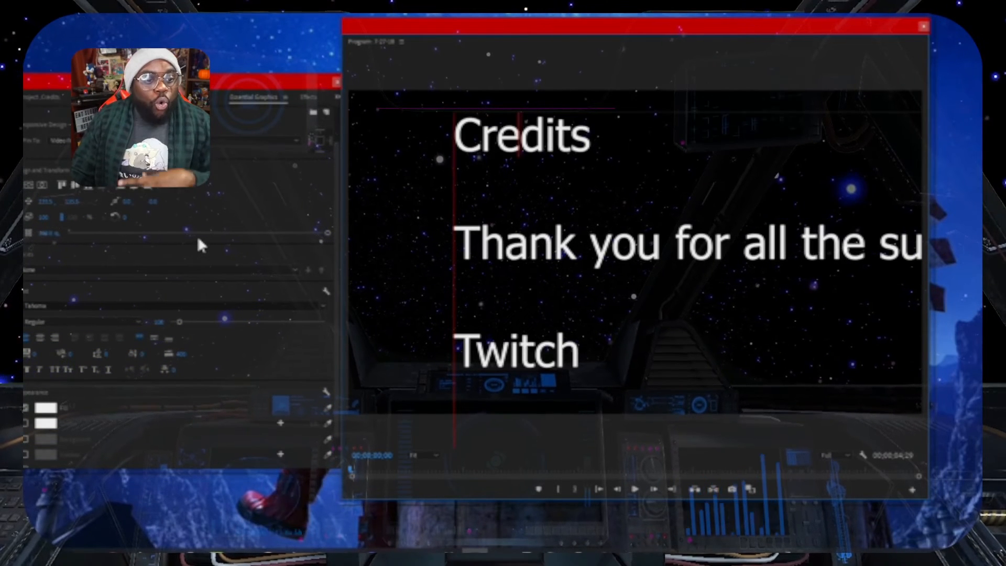
scroll(196, 247, down, 1)
scroll(194, 248, down, 2)
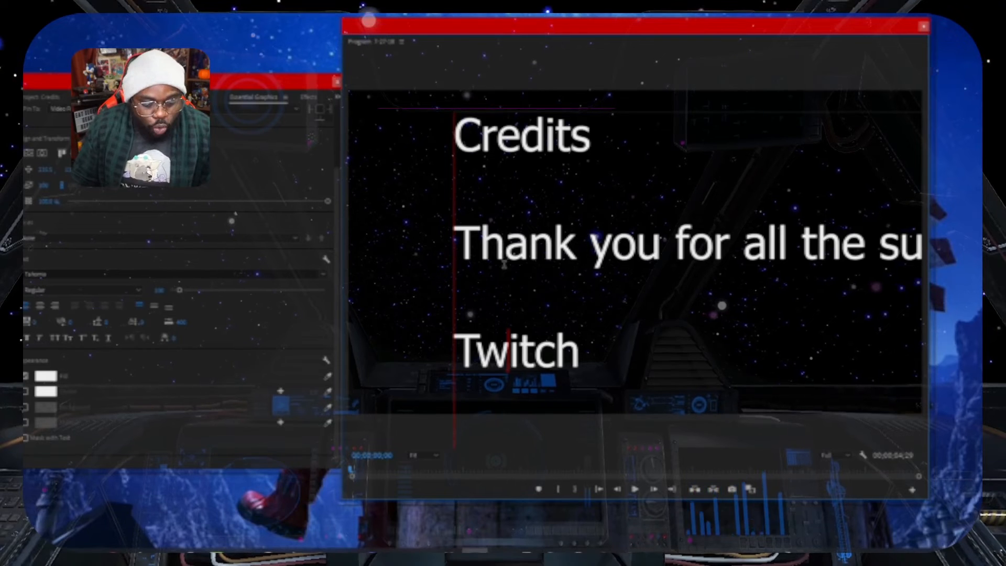
key(ctrl+a)
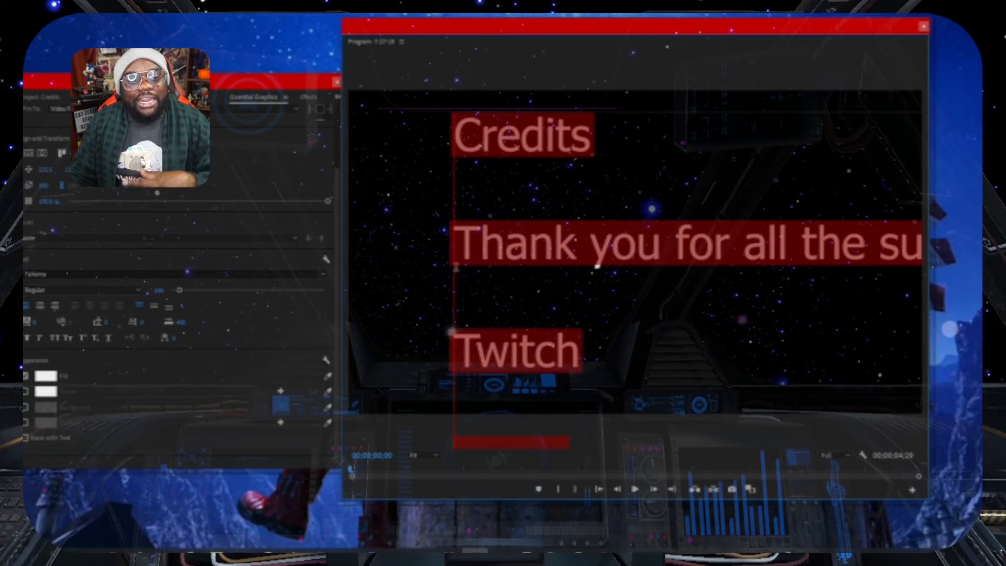
click(43, 307)
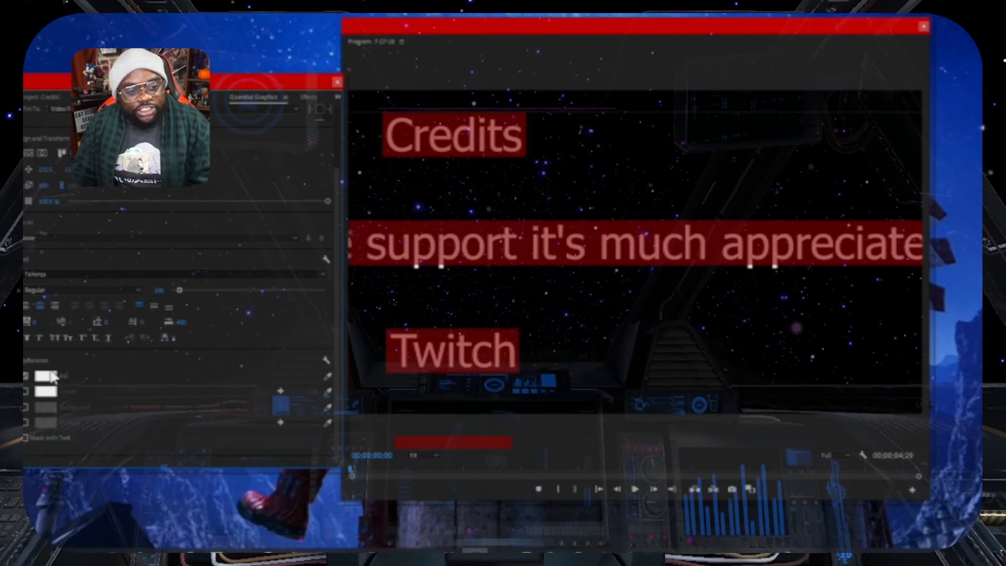
Turn on the shadow for the credits text and center the text layer horizontally in the frame
click(24, 420)
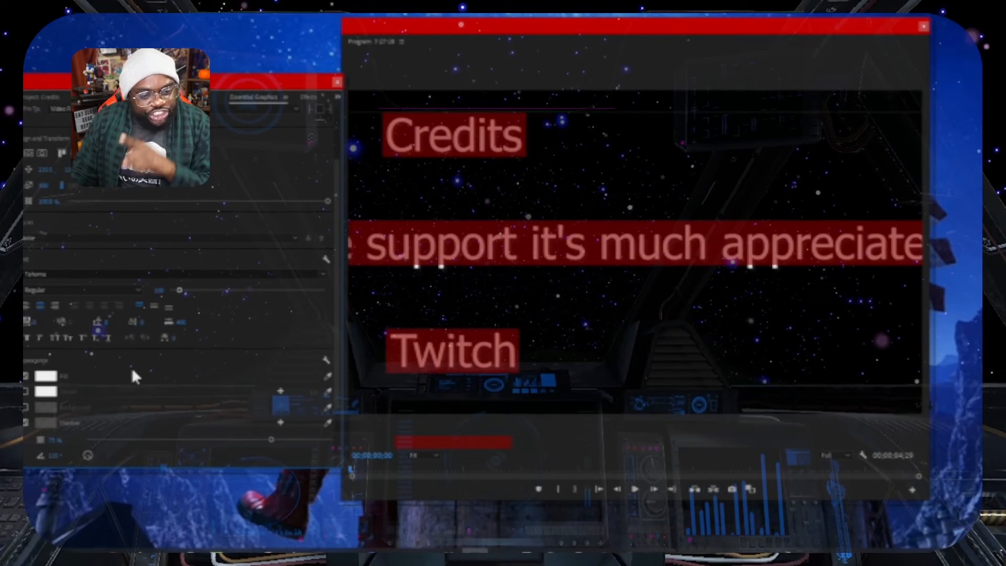
scroll(152, 367, down, 2)
scroll(156, 378, down, 1)
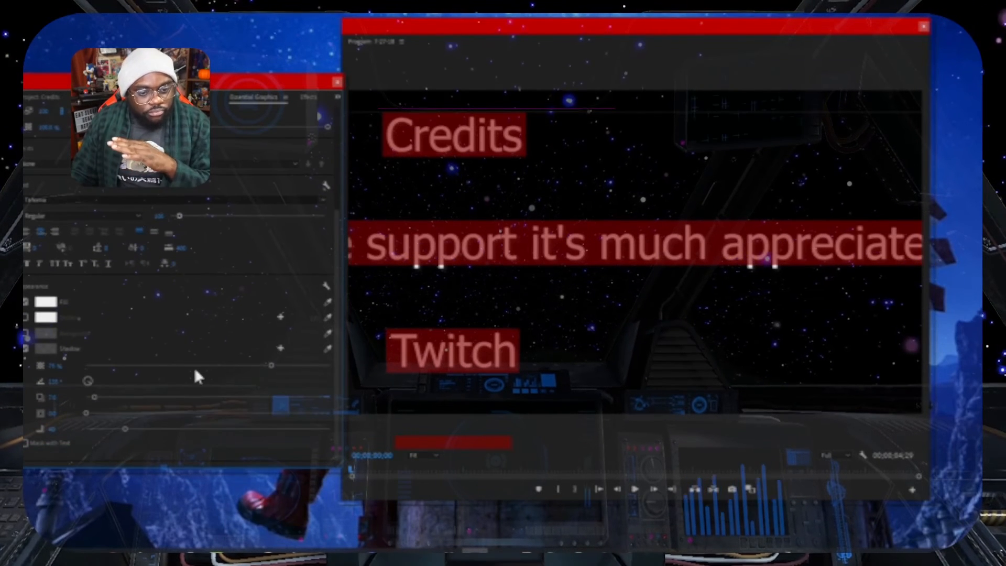
scroll(151, 388, down, 1)
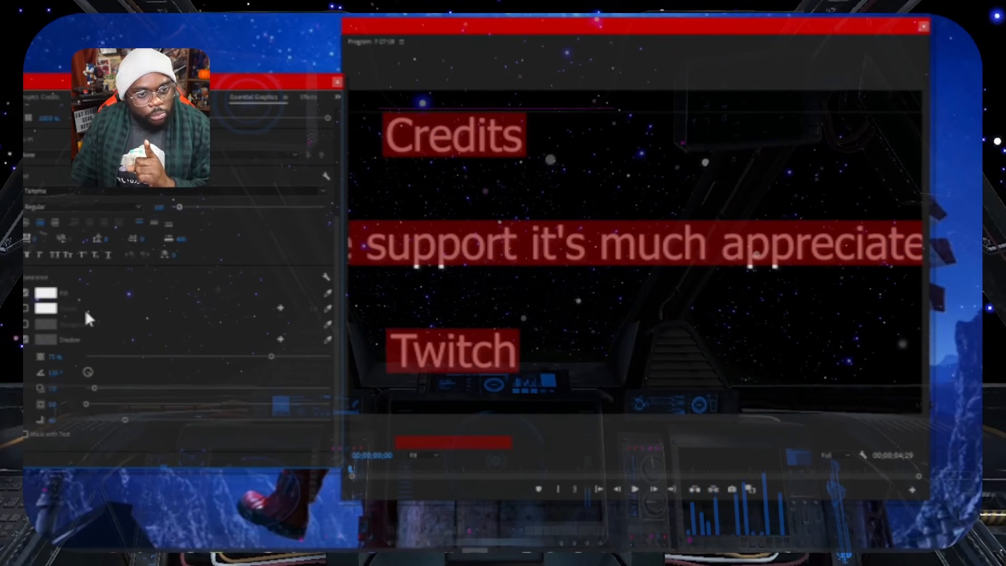
scroll(118, 339, up, 5)
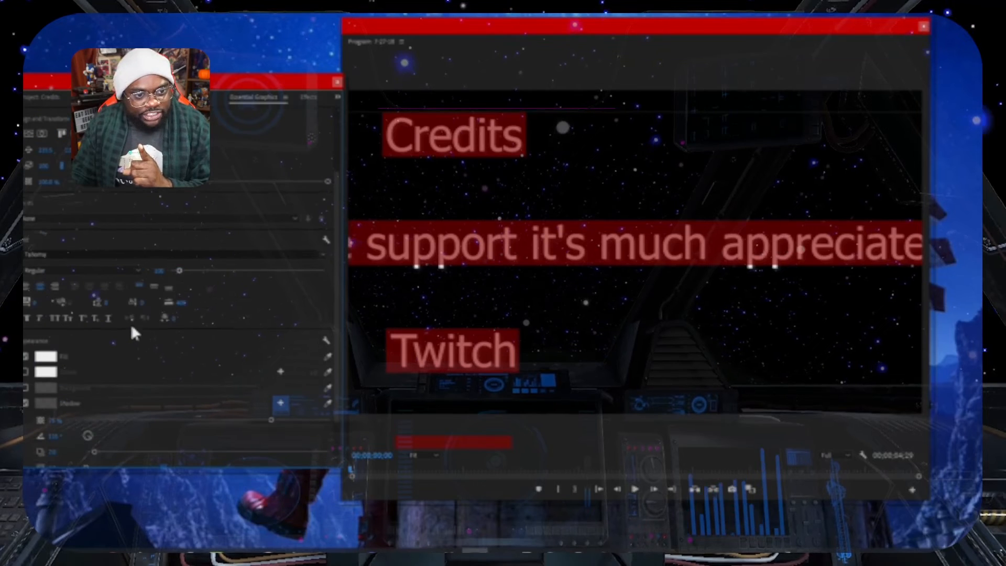
scroll(168, 349, up, 1)
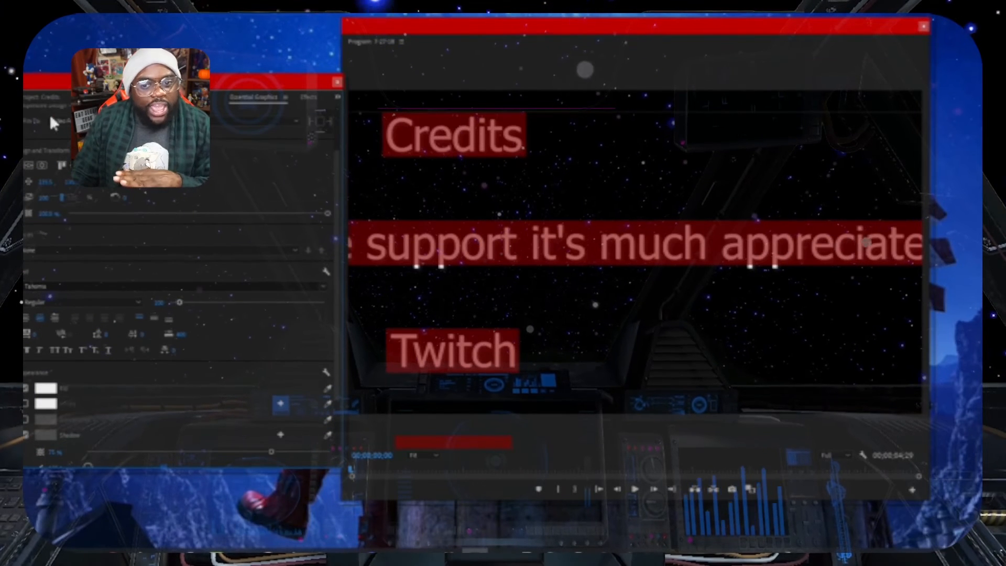
click(42, 164)
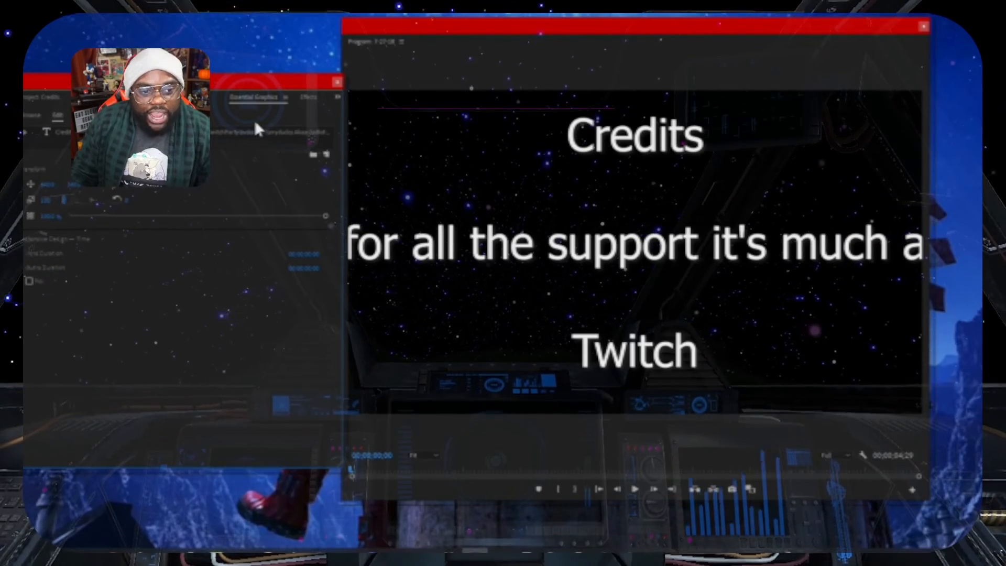
Enable Roll for the credits graphic and scroll through the text in the Program monitor
click(30, 282)
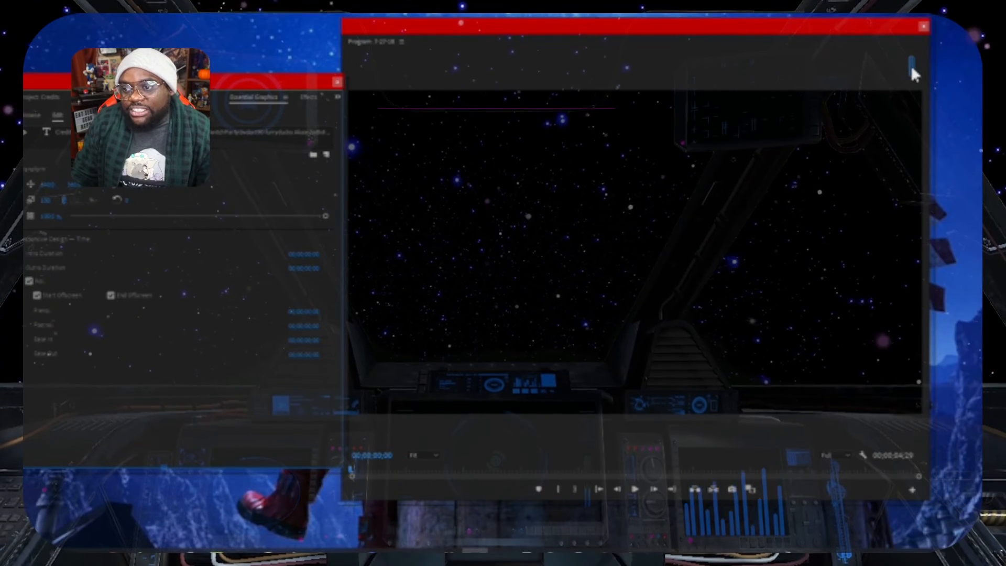
drag(911, 67, 910, 100)
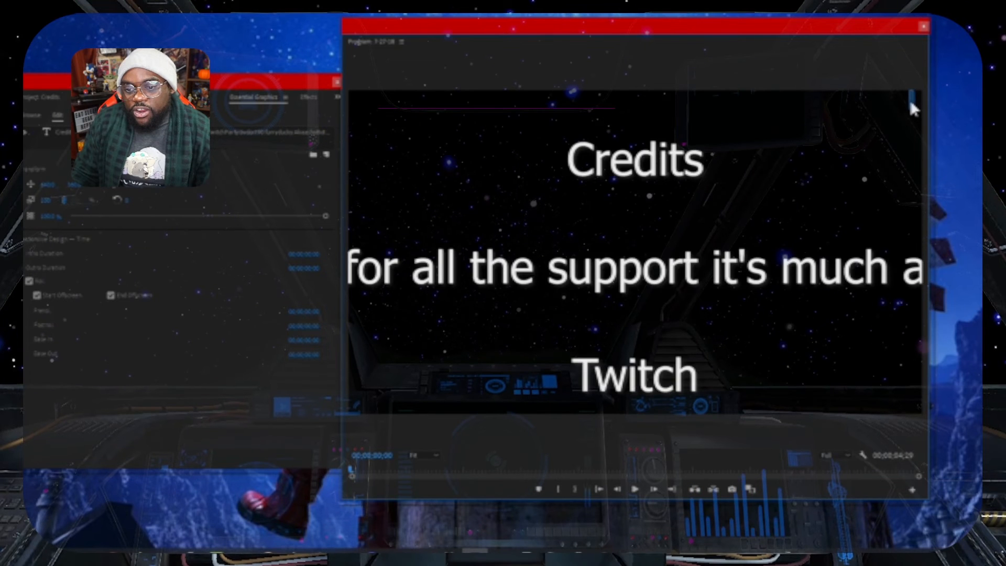
drag(911, 102, 907, 74)
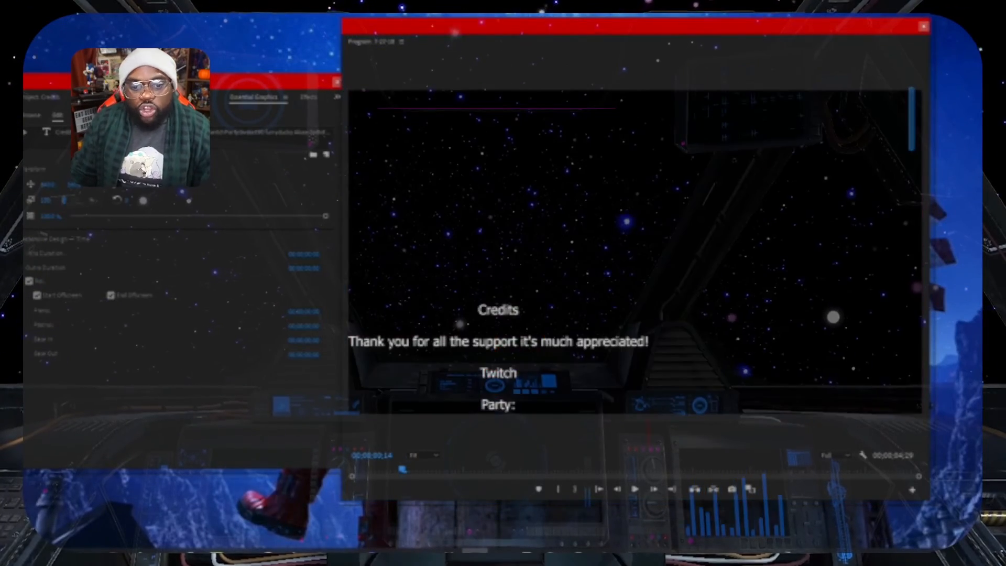
Select the credits text layer and rearrange the Program monitor and main window to reveal the timeline
click(493, 347)
click(493, 348)
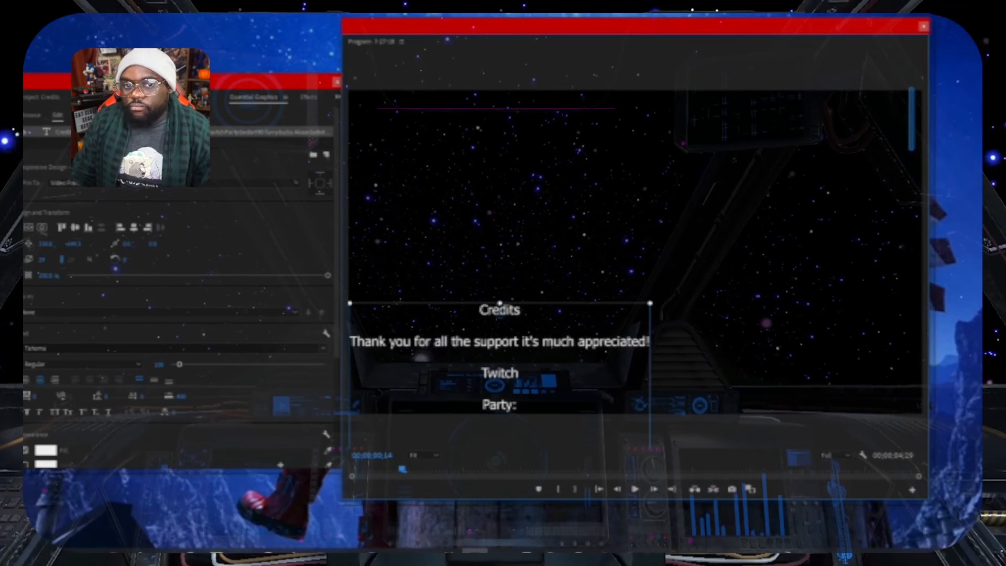
drag(514, 23, 263, 25)
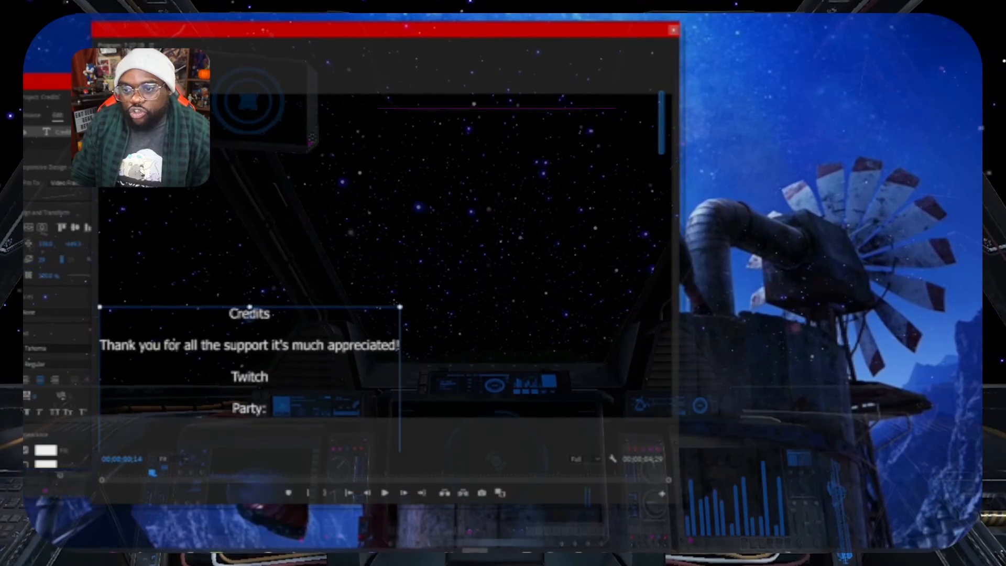
drag(810, 155, 664, 71)
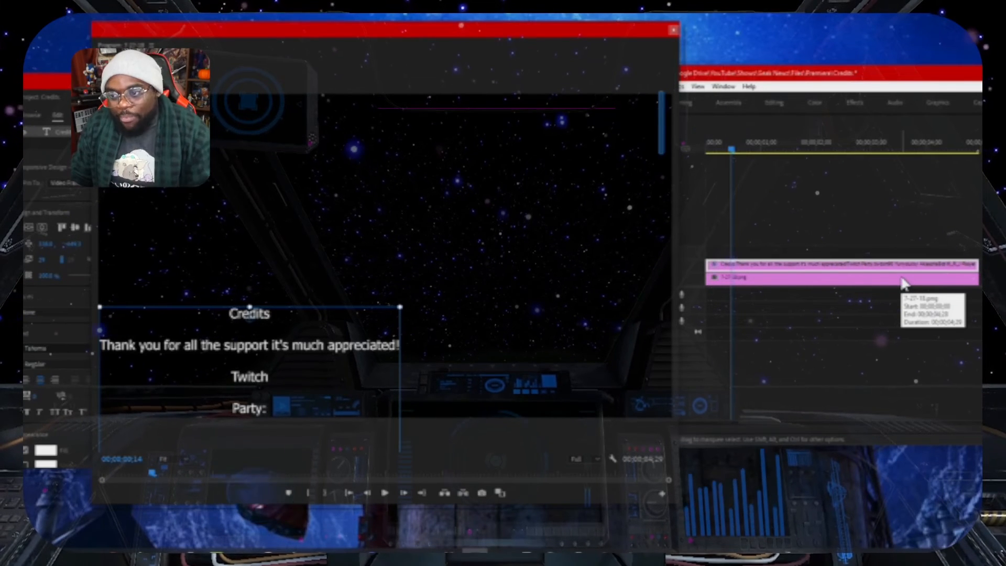
Extend the credits clip past the end of the image clip and move the playhead to 00;00;01;11
mouse_move(975, 263)
mouse_down()
mouse_move(740, 264)
mouse_move(980, 264)
mouse_up()
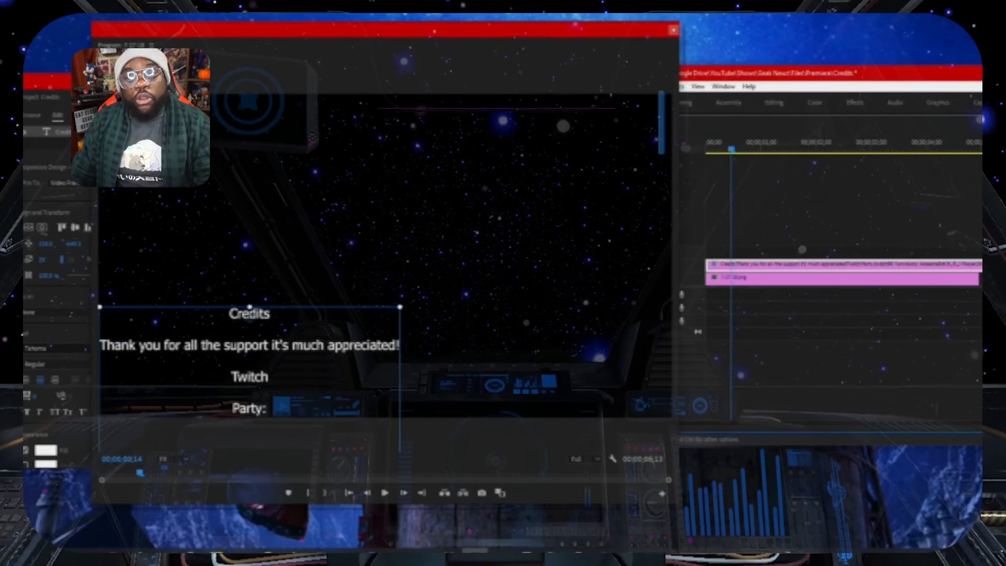
drag(726, 149, 780, 149)
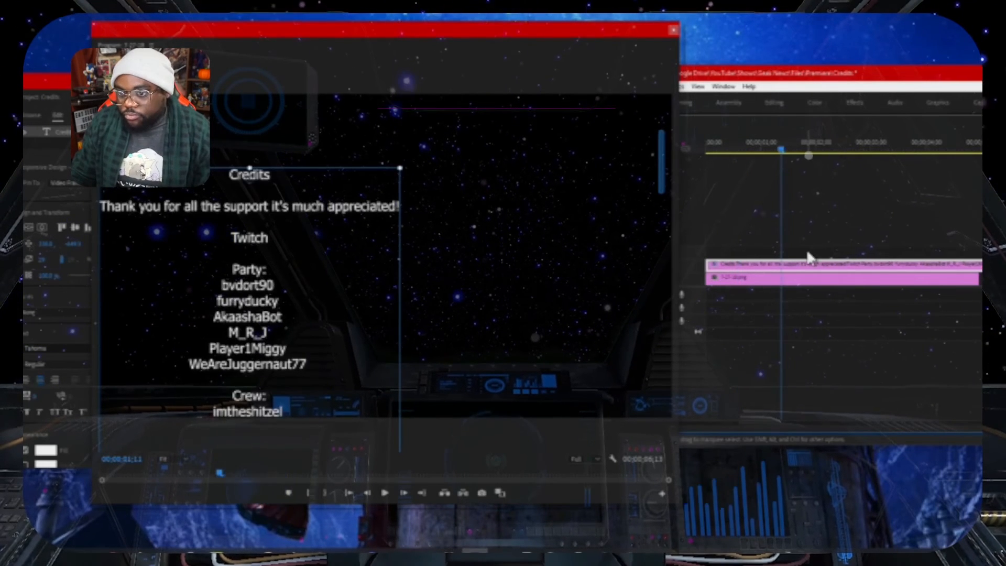
Split the credits clip at 00;00;01;11 and delete the part after the cut
key(c)
click(786, 264)
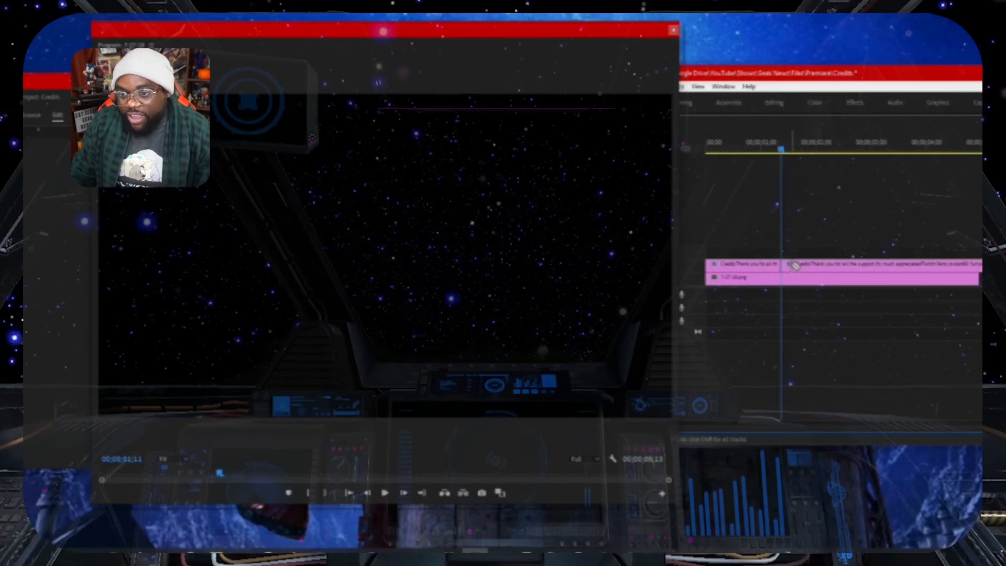
key(v)
click(791, 262)
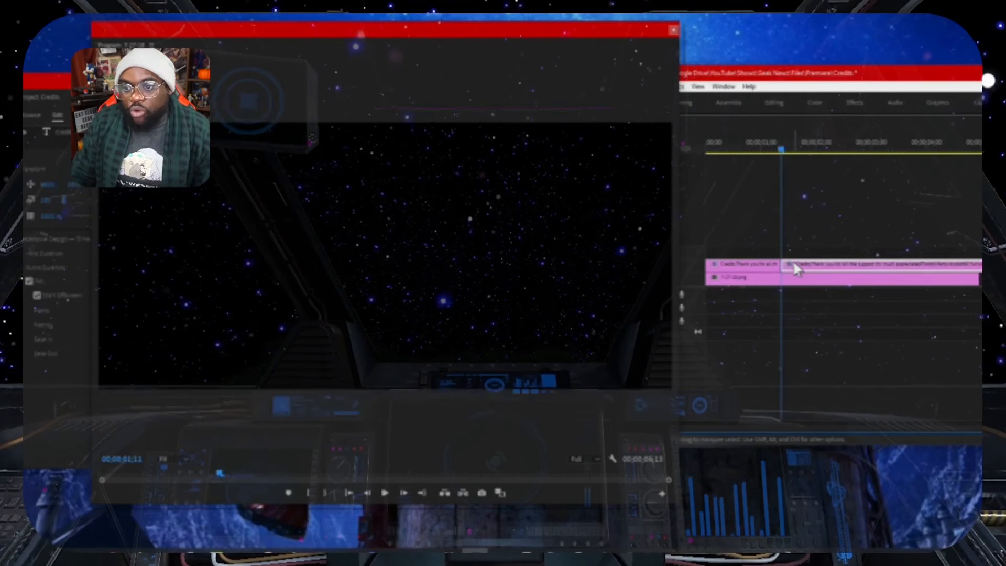
key(Delete)
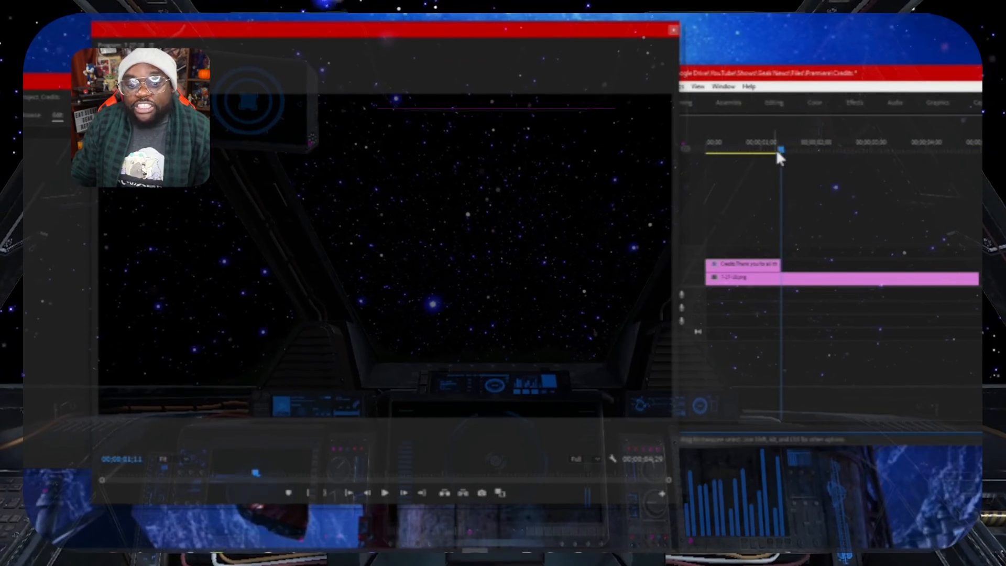
Play the rolling credits from the start of the sequence to check their speed
drag(782, 149, 708, 162)
key(space)
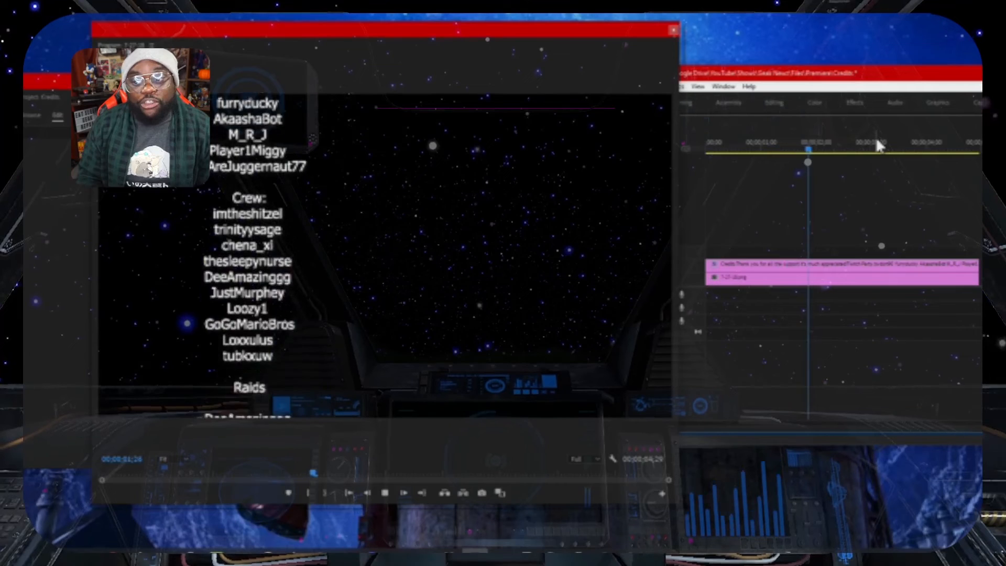
key(space)
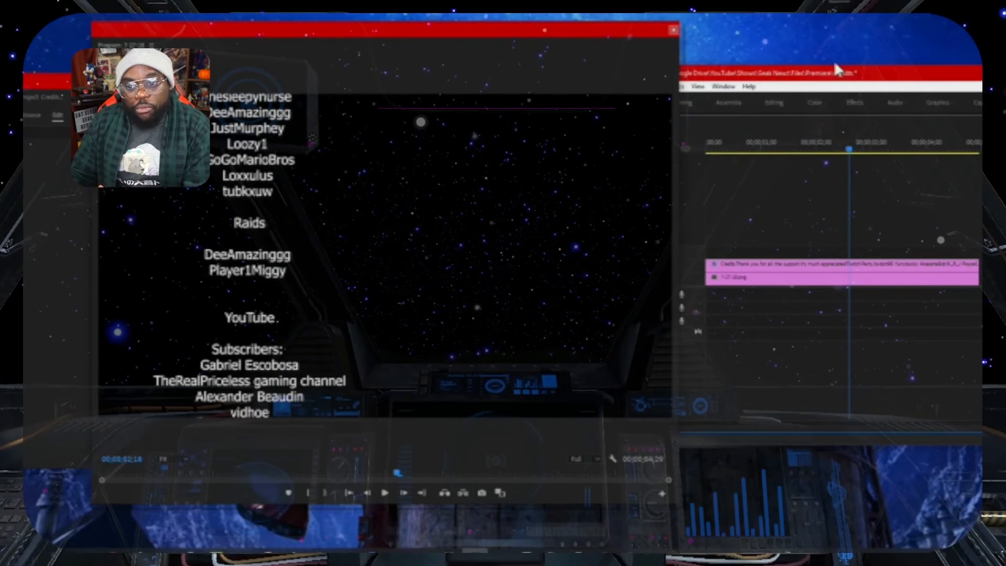
Lengthen the credits clip to 00;00;12;15 and scrub back to 00;00;04;01 to check the slower roll
drag(848, 77, 564, 122)
drag(798, 288, 955, 286)
click(667, 167)
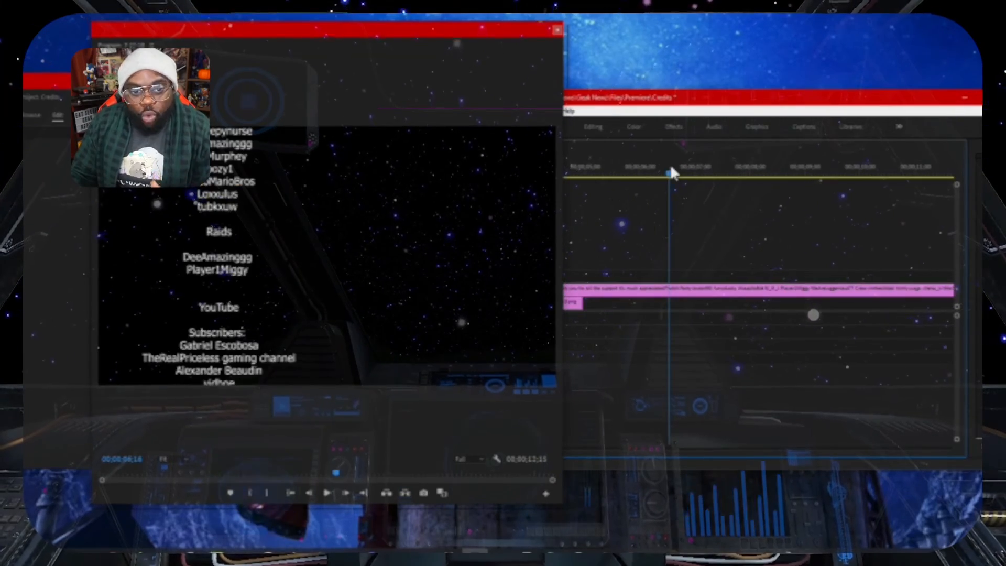
drag(662, 174, 533, 195)
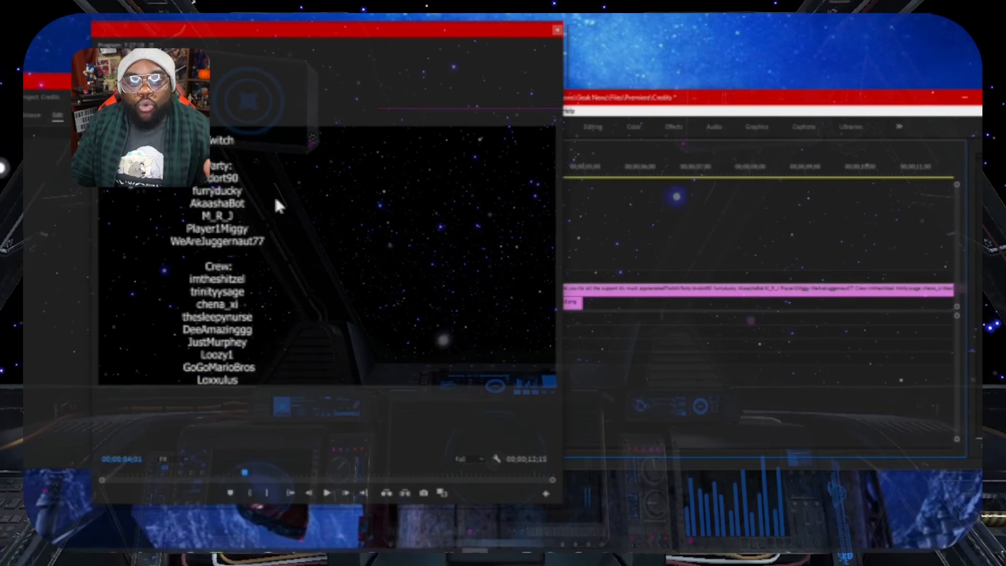
Select the credits text and rearrange the Program monitor and main window so the Essential Graphics panel and menu bar are accessible
drag(278, 33, 663, 82)
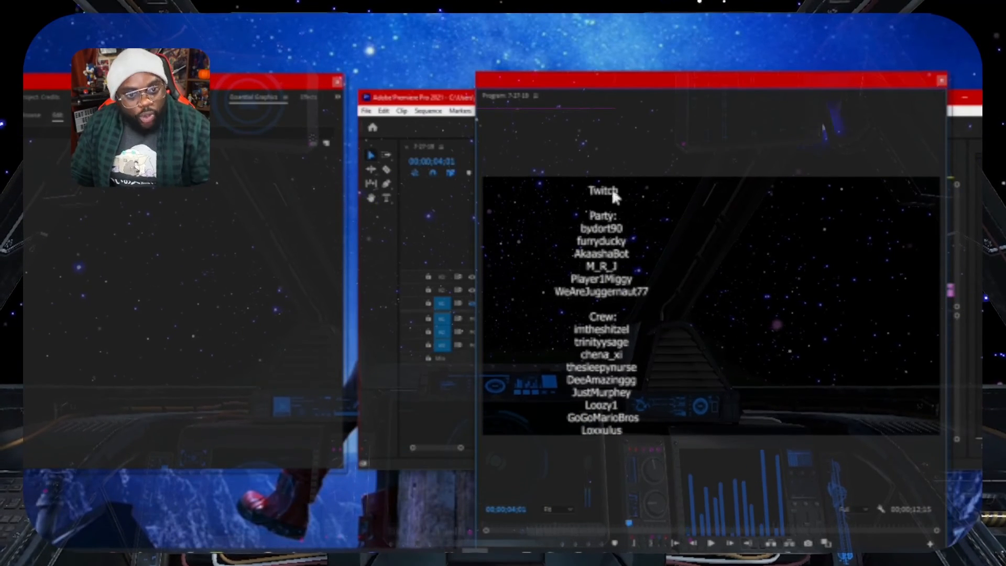
click(598, 253)
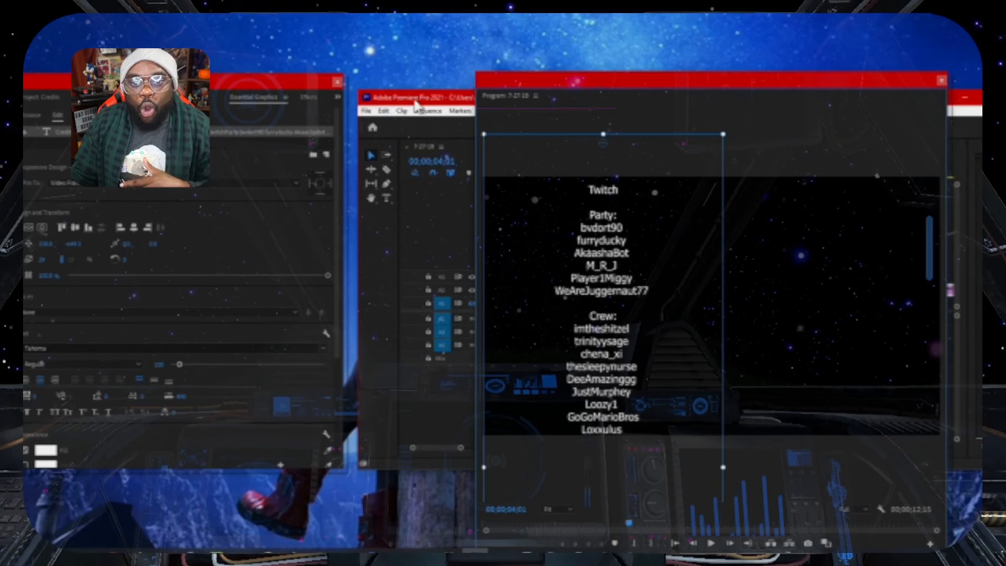
drag(434, 97, 411, 42)
Look up the Essential Graphics entry among the available workspace panels
click(440, 52)
click(439, 50)
click(463, 50)
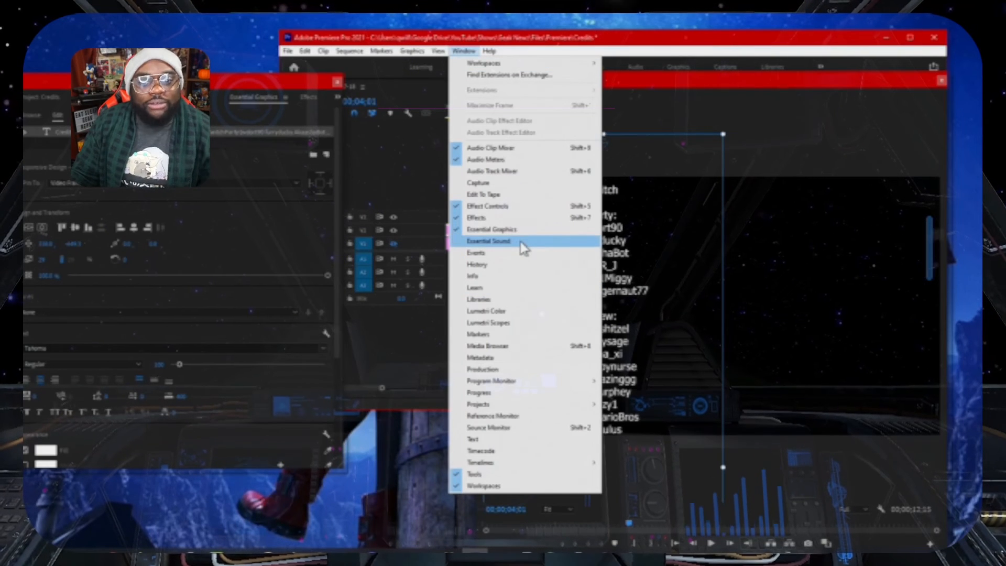
mouse_move(489, 50)
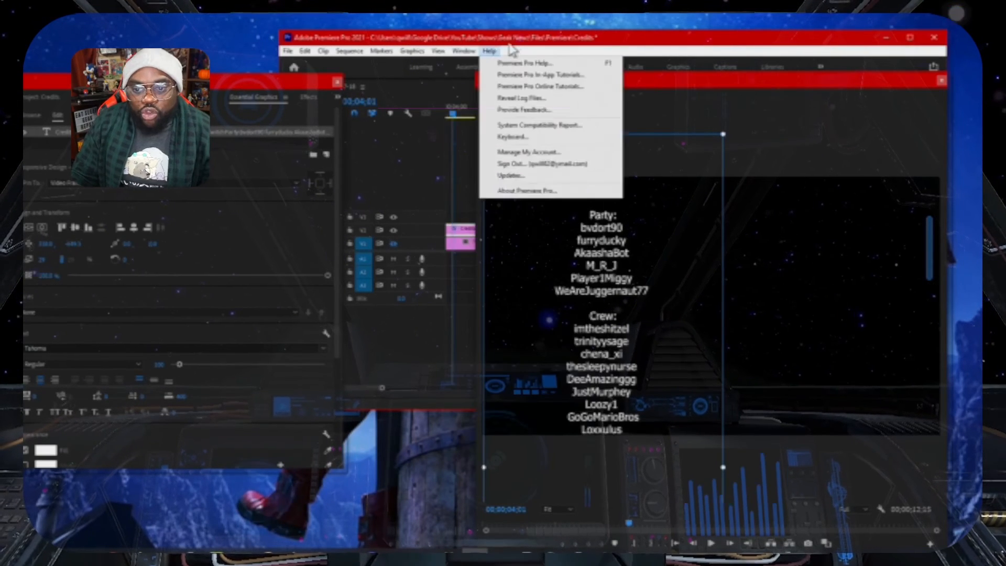
click(517, 31)
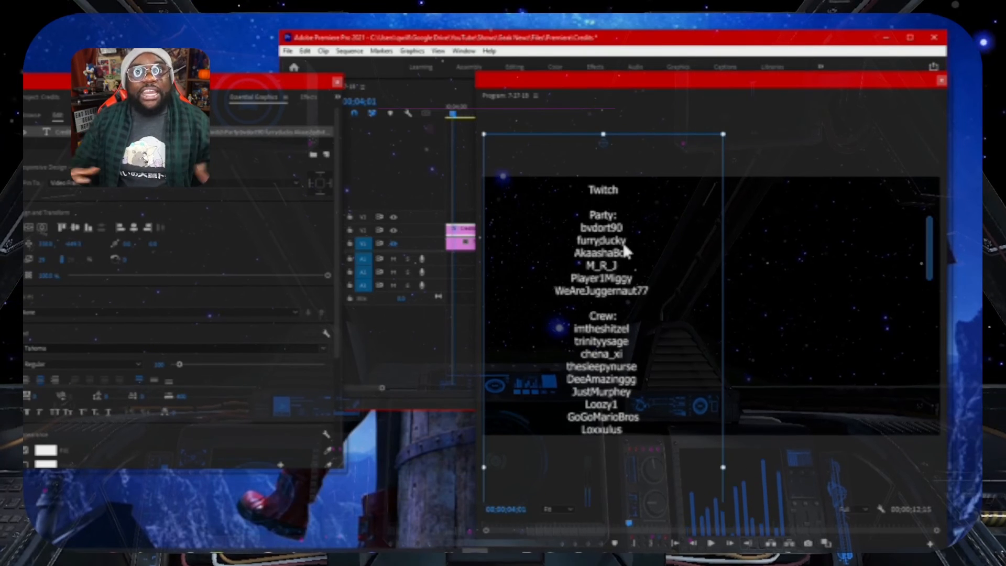